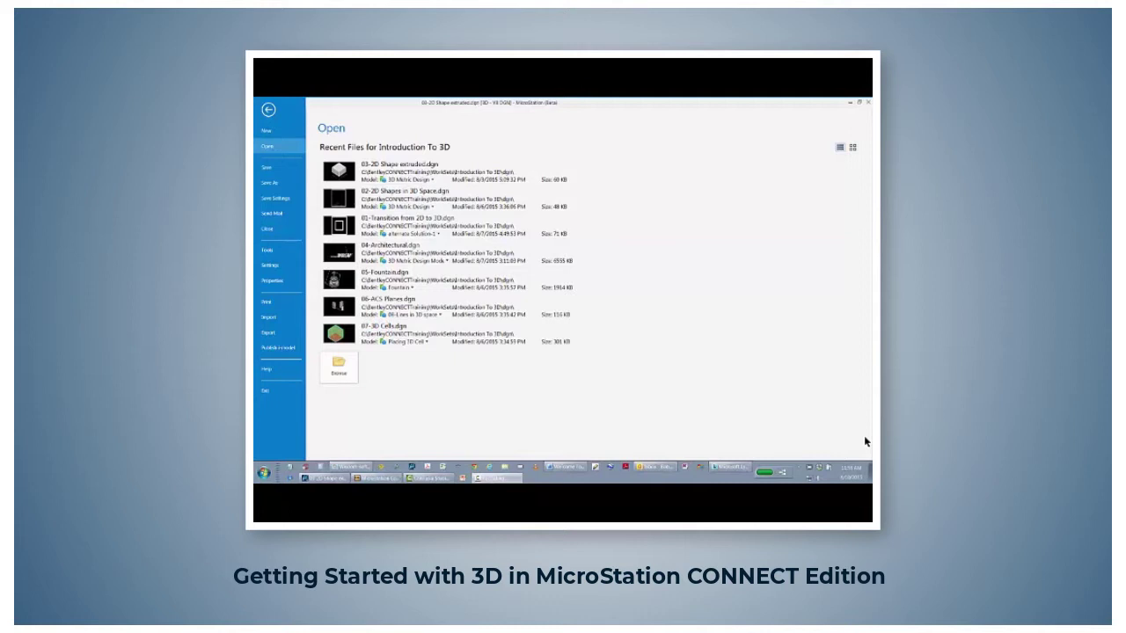
Open 04-Architectural.dgn from the recent files and switch the workflow from Modeling to Visualization
{"action": "left_click", "coordinate": [343, 254]}
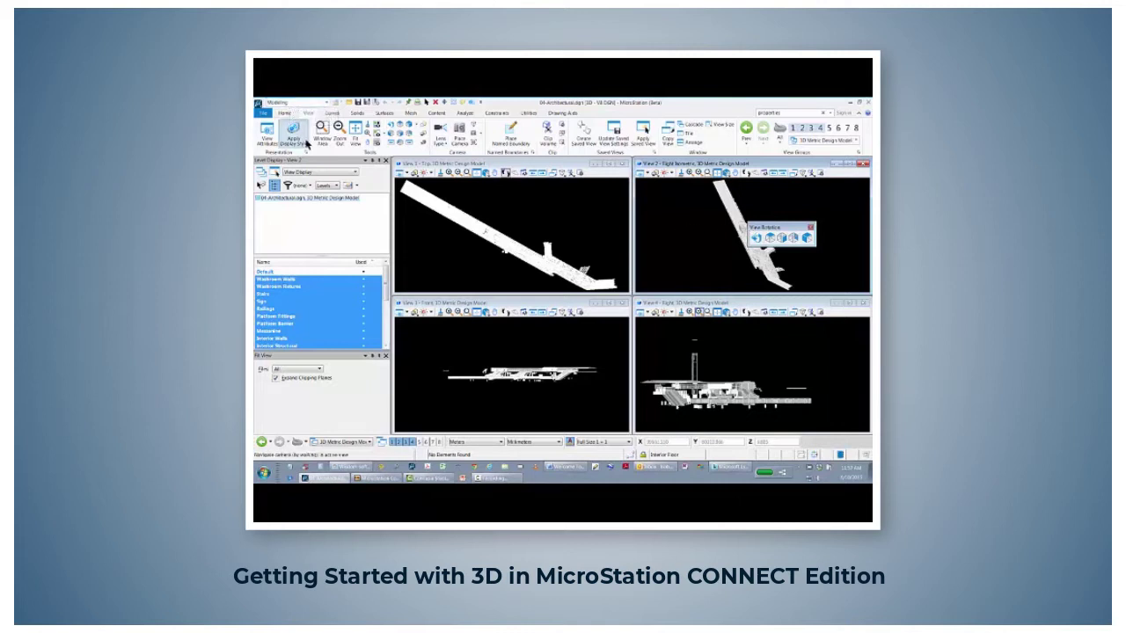
{"action": "left_click", "coordinate": [308, 114]}
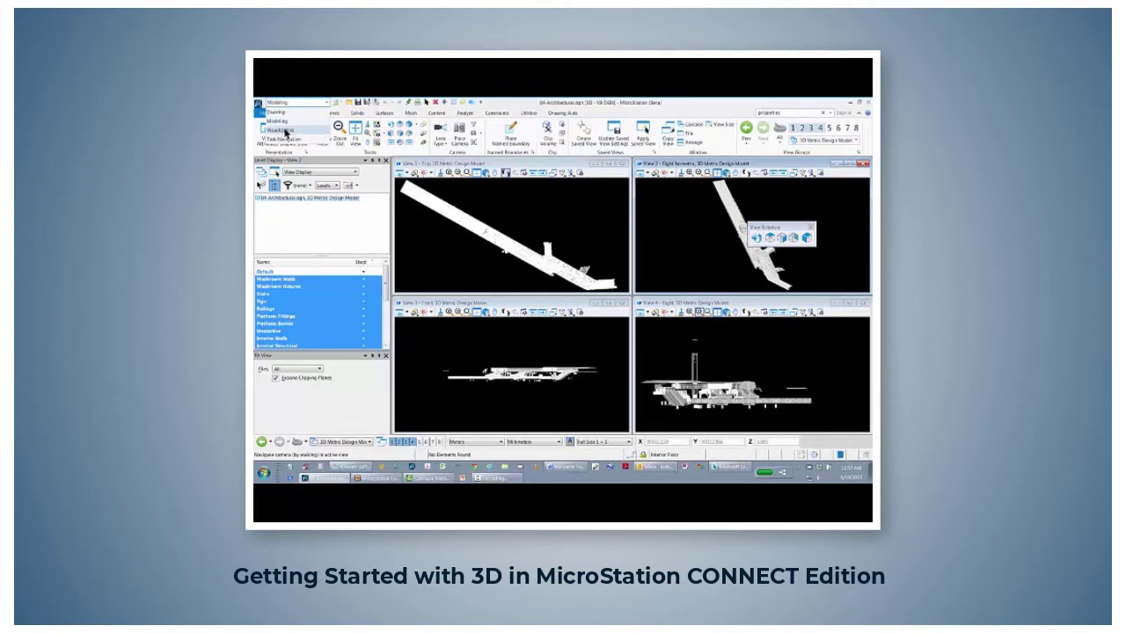
{"action": "left_click", "coordinate": [283, 130]}
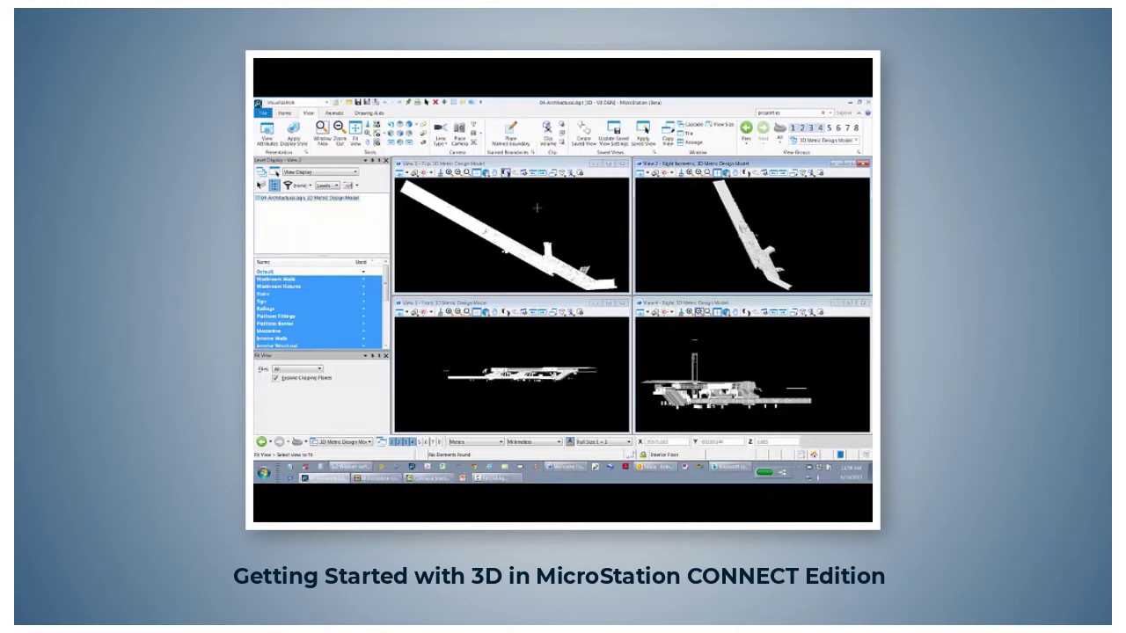
Close Views 1, 3 and 4 and maximize View 2
{"action": "right_click", "coordinate": [537, 208]}
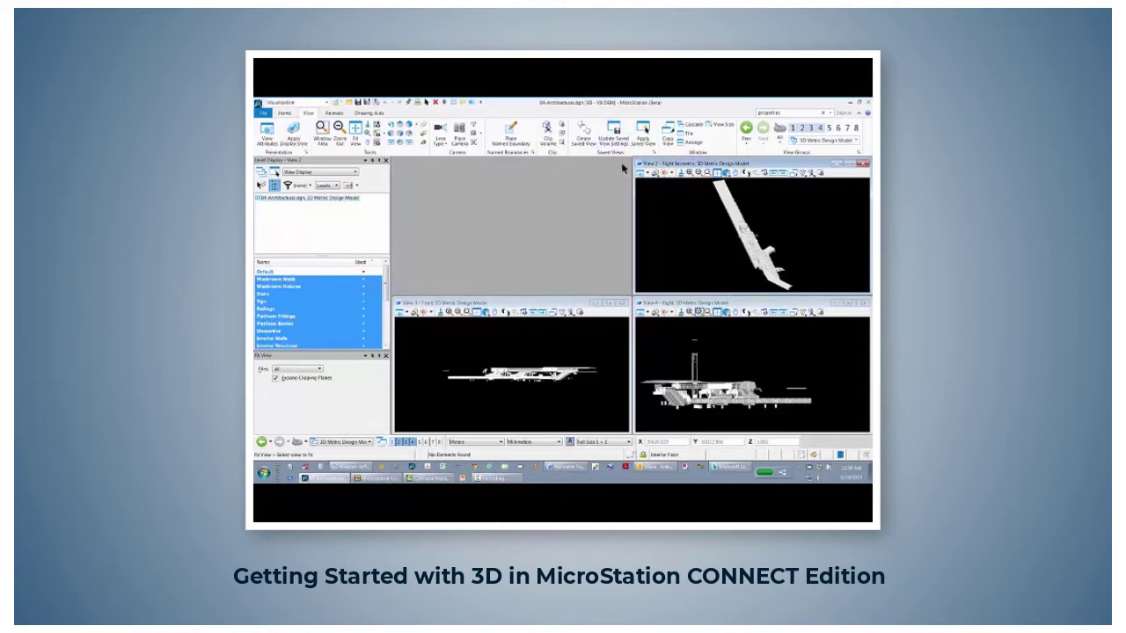
{"action": "left_click", "coordinate": [625, 302]}
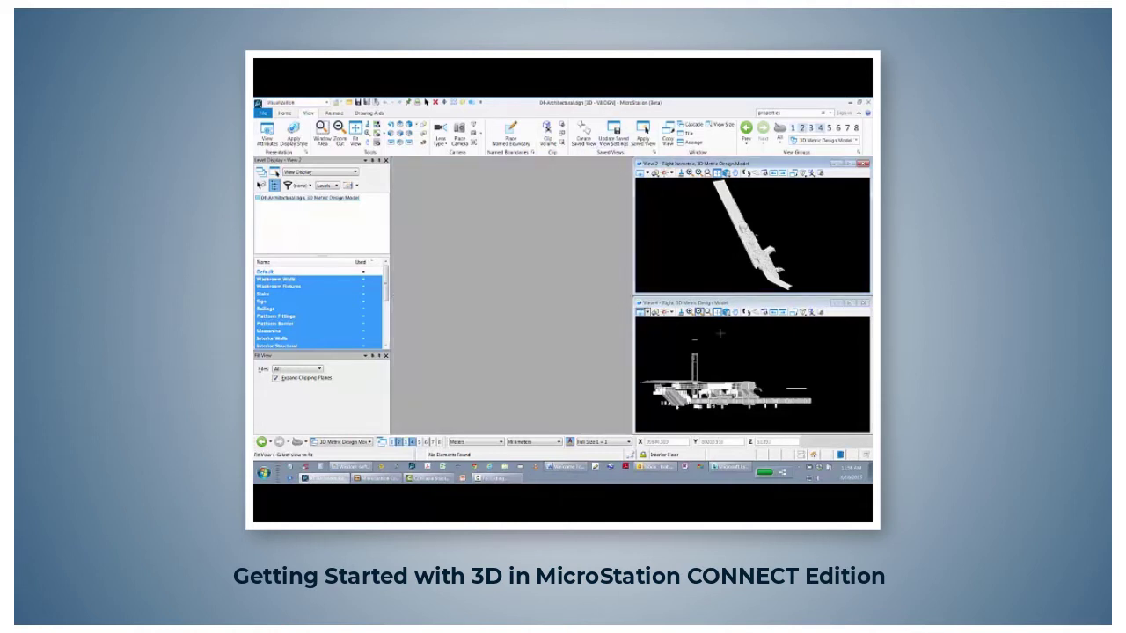
{"action": "left_click", "coordinate": [865, 302]}
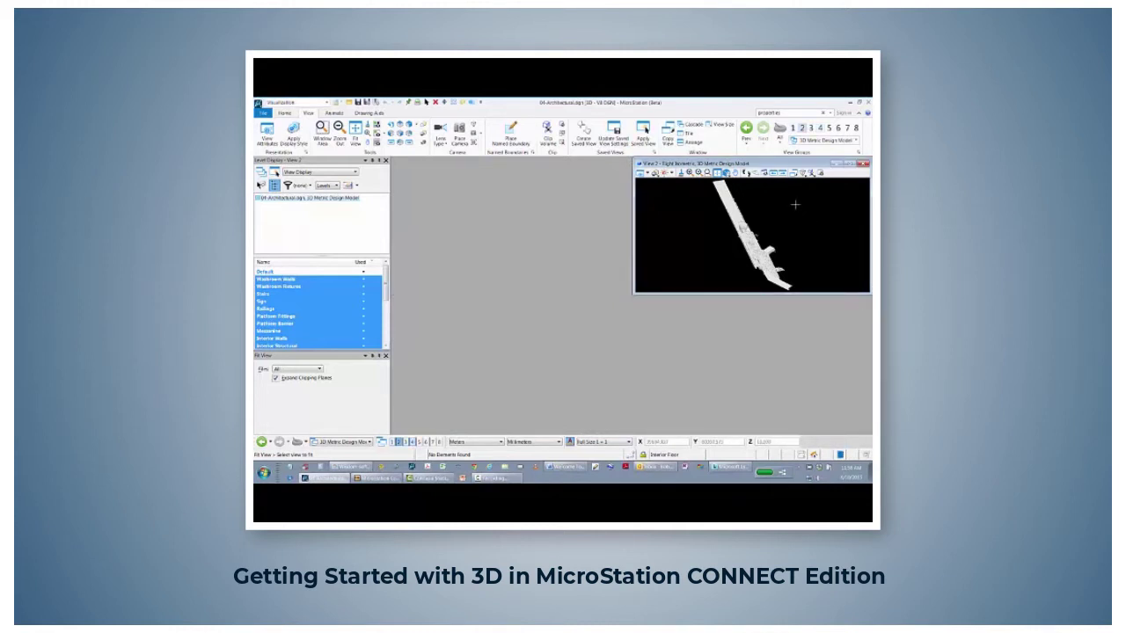
{"action": "double_click", "coordinate": [747, 165]}
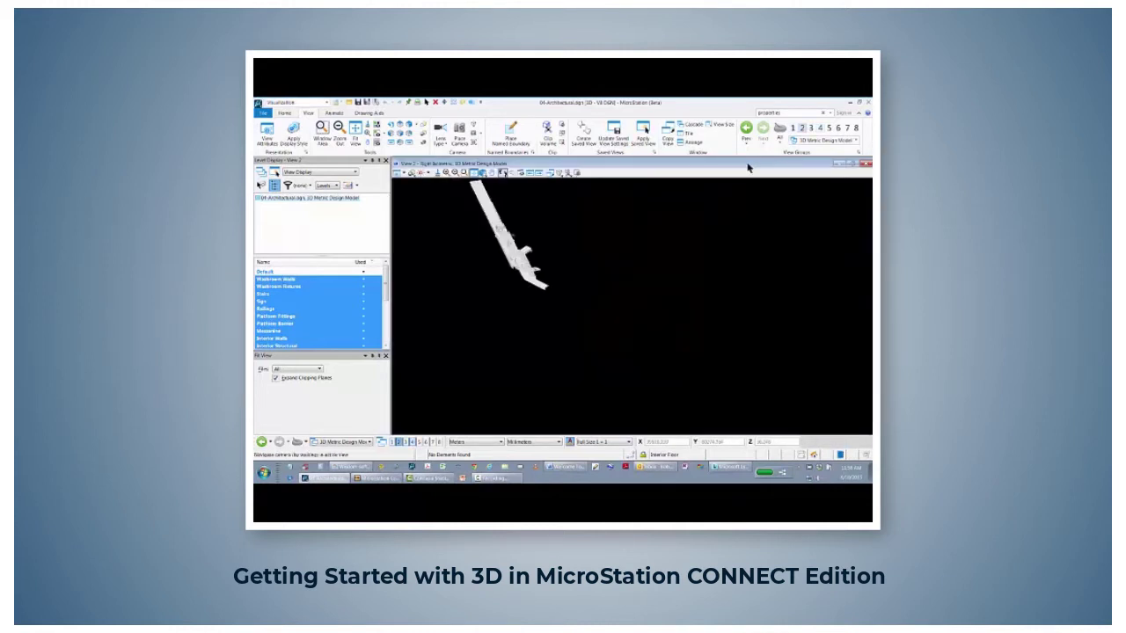
Fit the model in View 2 and rotate the view dynamically to a low side angle of the building
{"action": "left_click", "coordinate": [475, 173]}
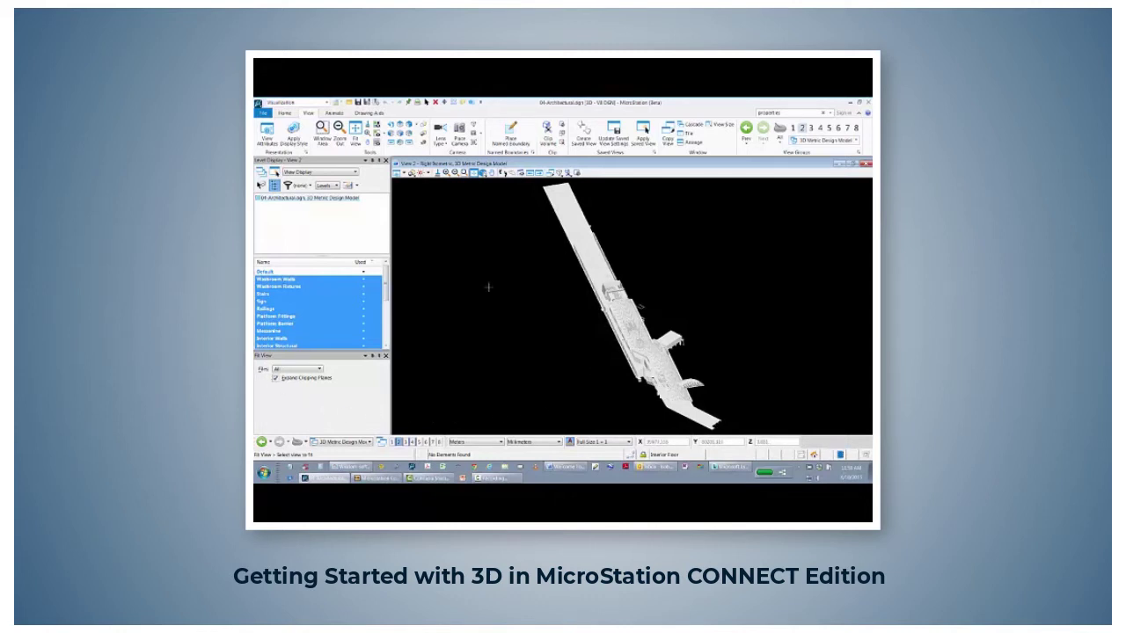
{"action": "left_click", "coordinate": [391, 129]}
{"action": "left_click", "coordinate": [679, 351]}
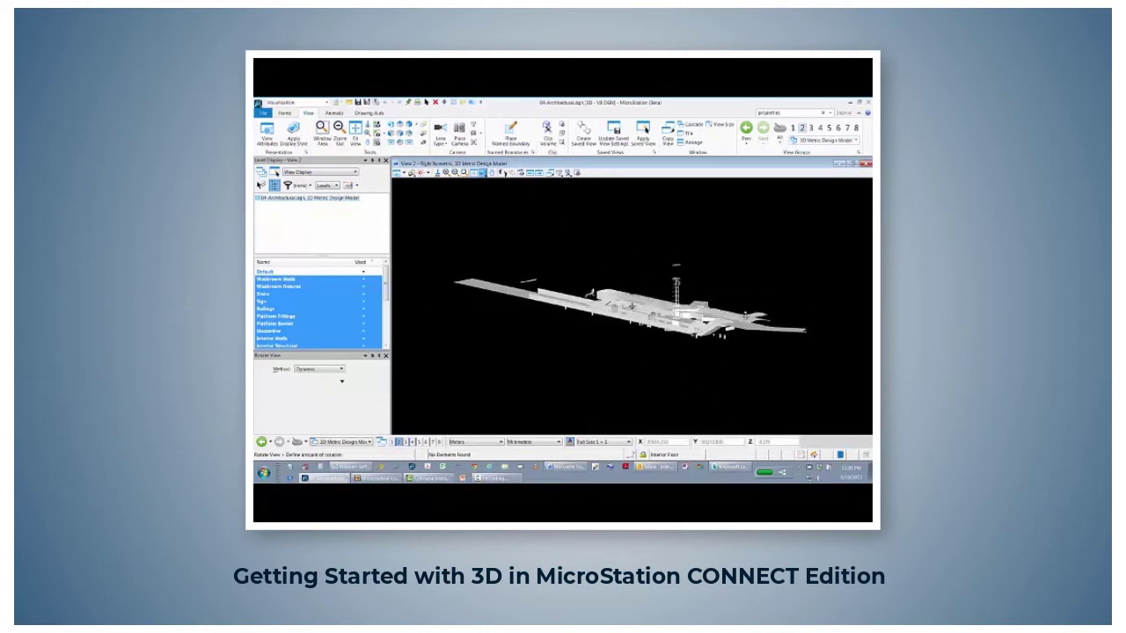
{"action": "left_click", "coordinate": [516, 212]}
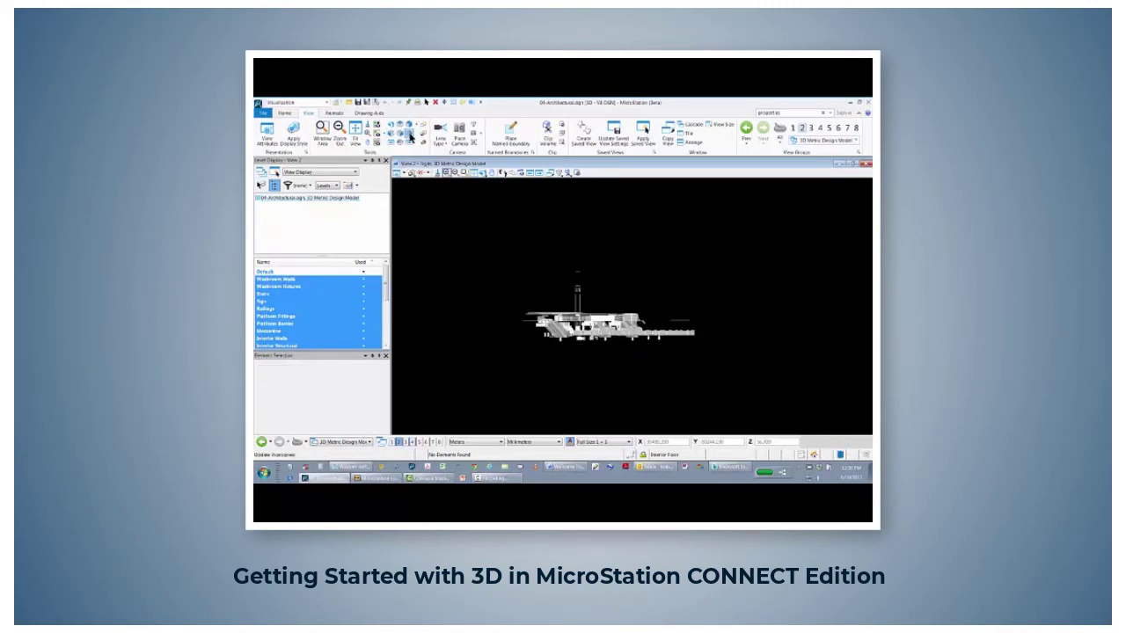
Apply a standard orientation to View 2 and rotate the building dynamically through several low side angles
{"action": "left_click", "coordinate": [409, 128]}
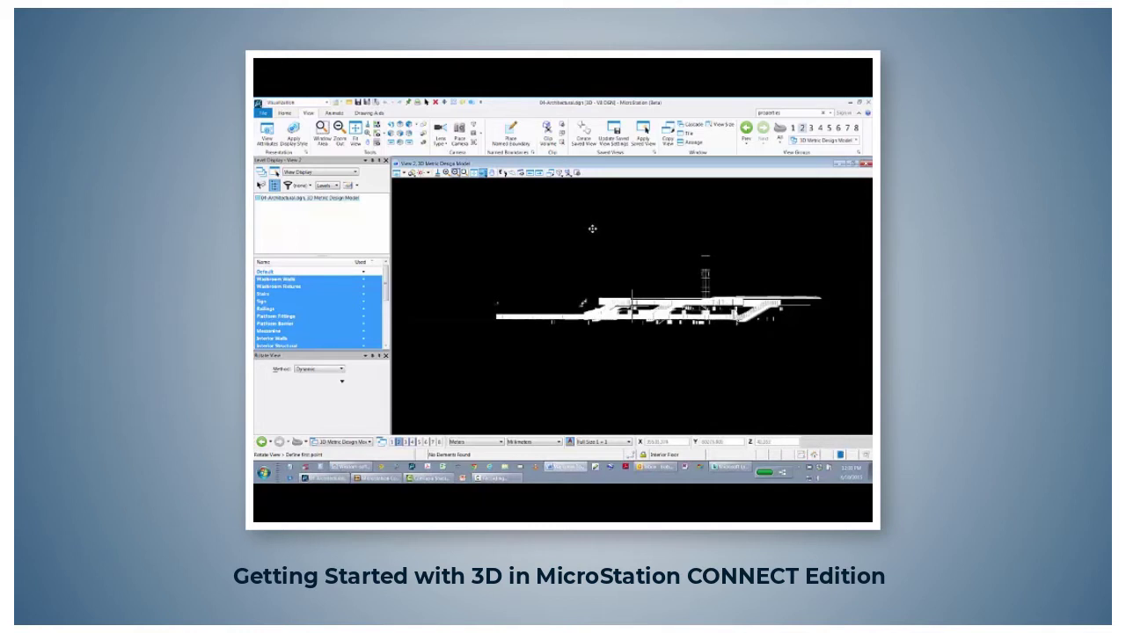
{"action": "left_click", "coordinate": [567, 189]}
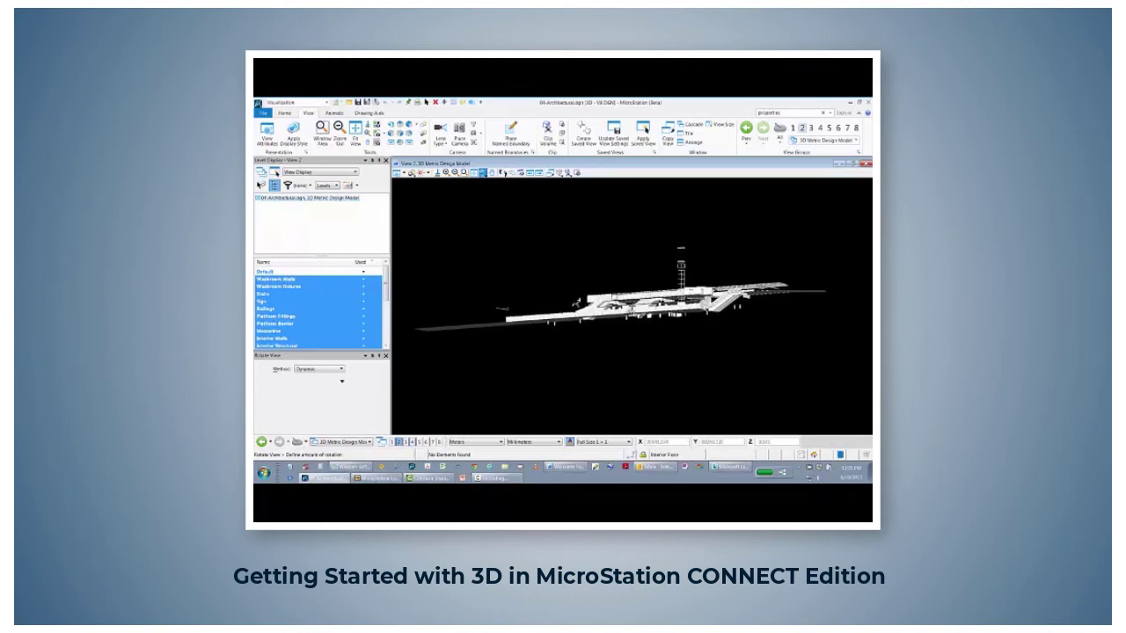
{"action": "left_click", "coordinate": [632, 306]}
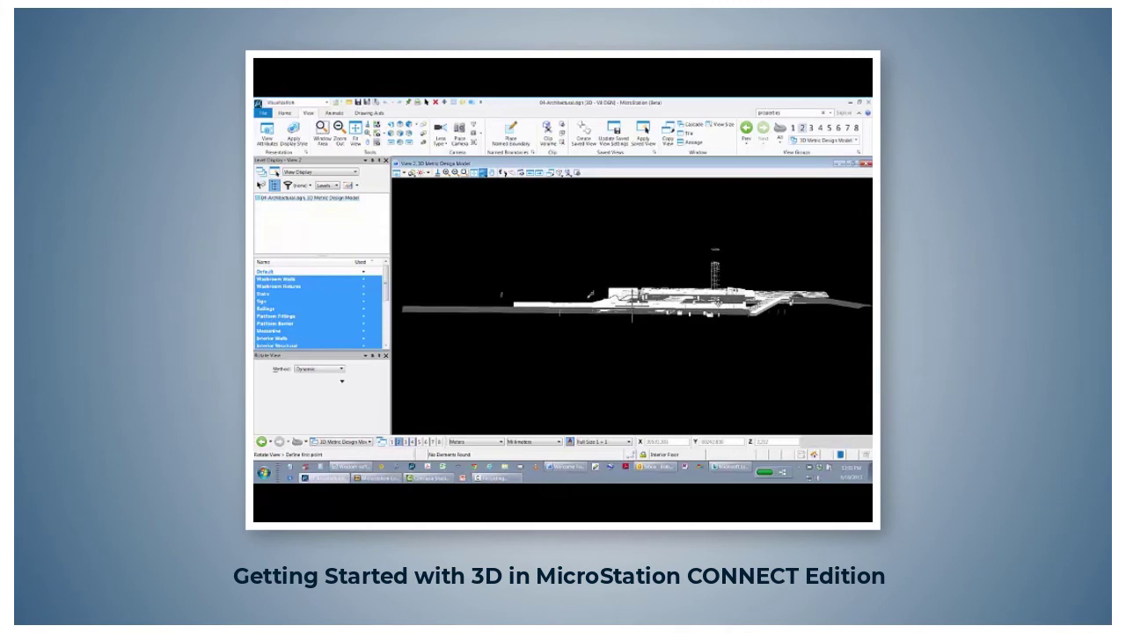
{"action": "left_click", "coordinate": [769, 309]}
{"action": "left_click", "coordinate": [687, 275]}
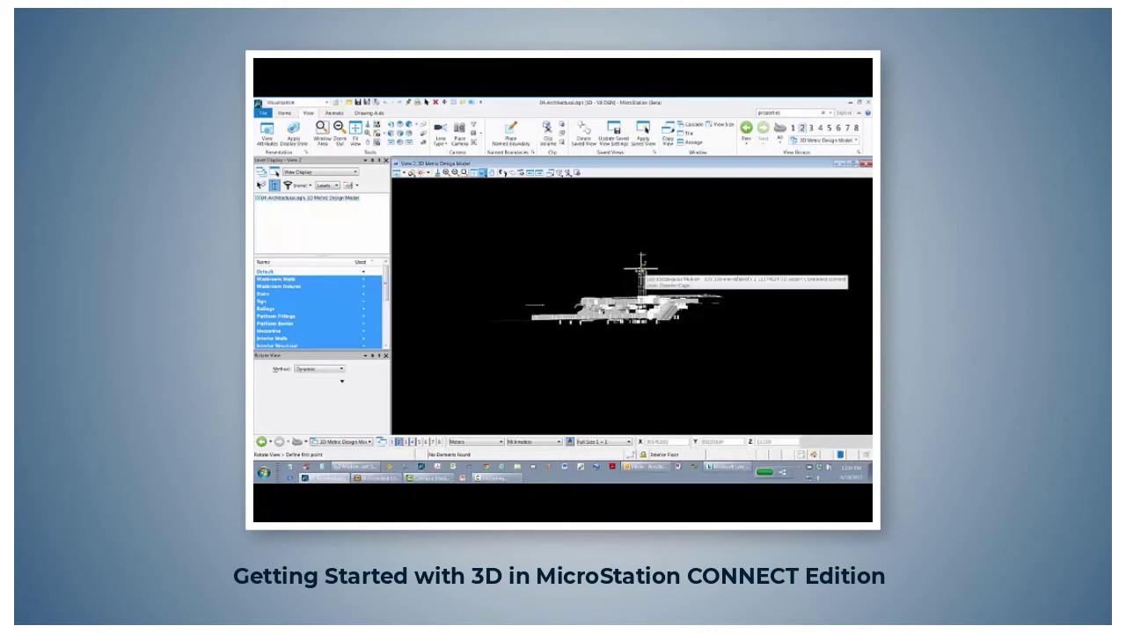
Rotate View 2 around the building's tower and examine the tower frame and the roof edge up close
{"action": "left_click", "coordinate": [672, 287]}
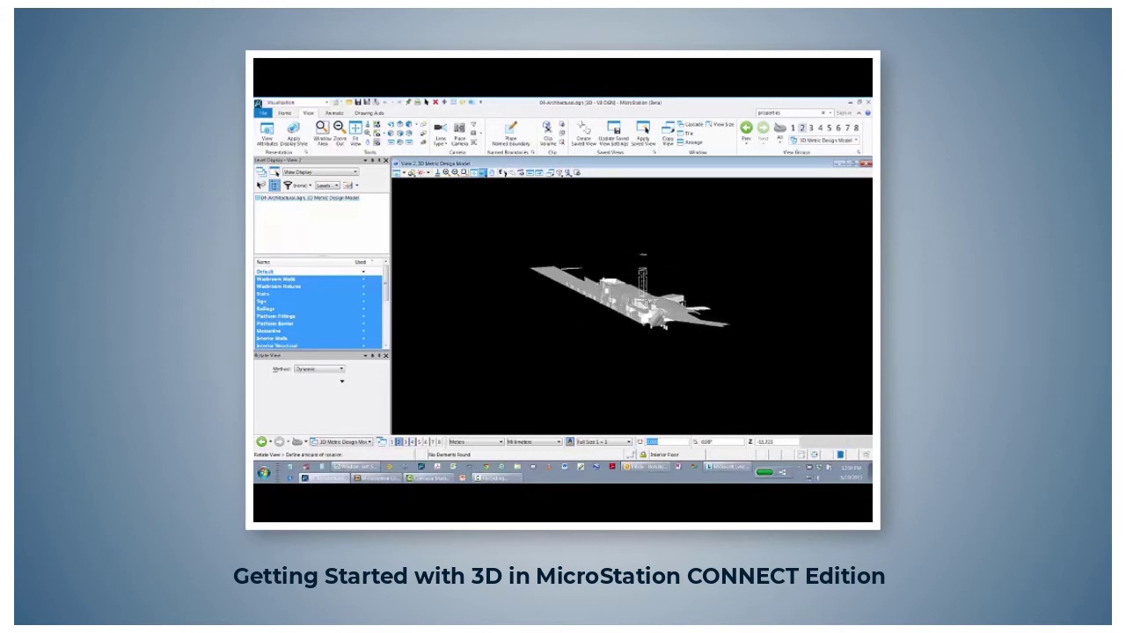
{"action": "left_click", "coordinate": [642, 243]}
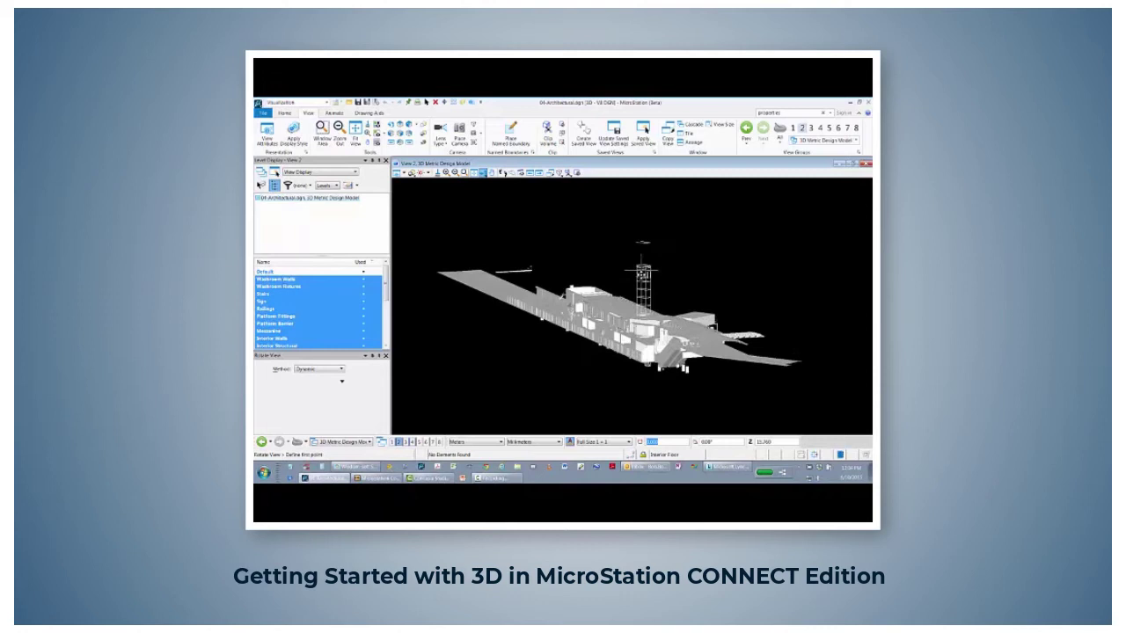
{"action": "scroll", "coordinate": [642, 268], "scroll_direction": "up", "scroll_amount": 10}
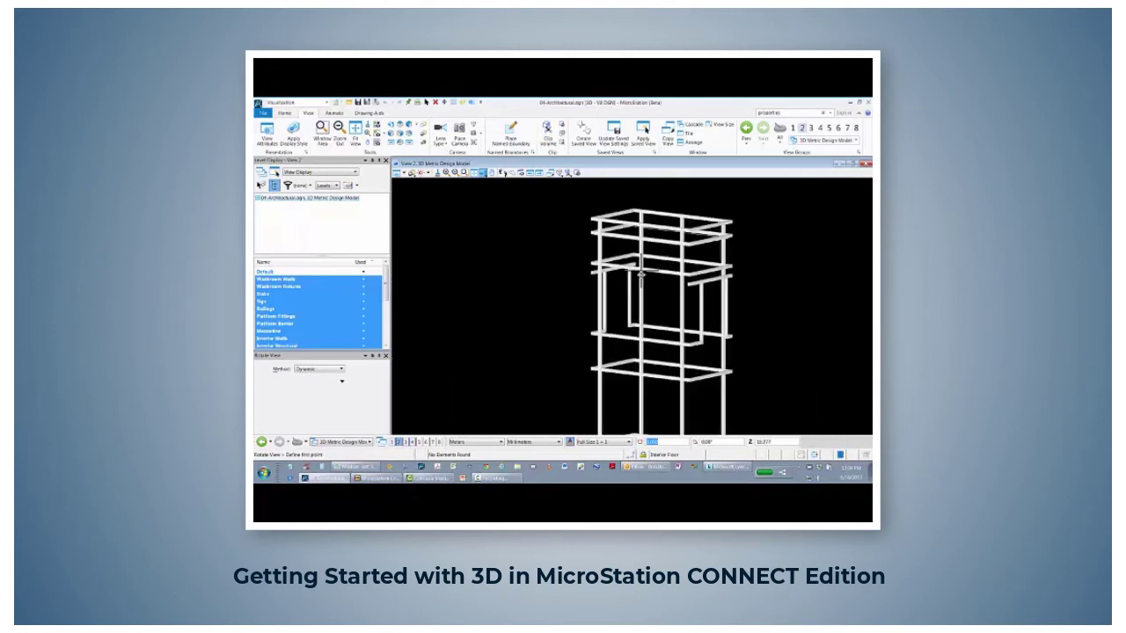
{"action": "scroll", "coordinate": [642, 274], "scroll_direction": "down", "scroll_amount": 10}
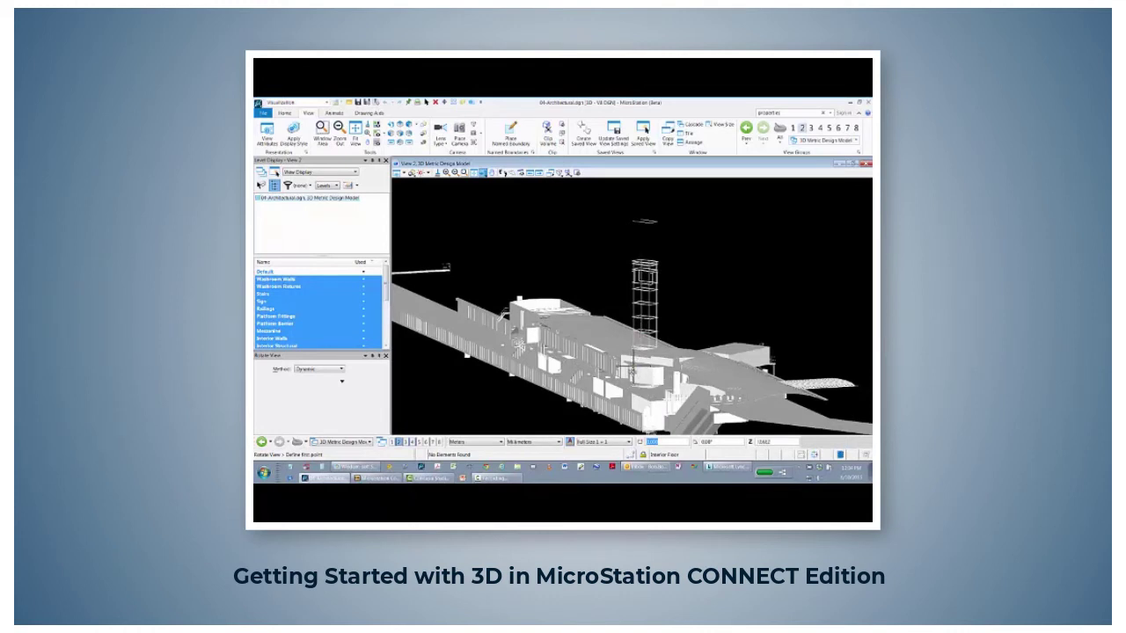
{"action": "scroll", "coordinate": [631, 369], "scroll_direction": "up", "scroll_amount": 10}
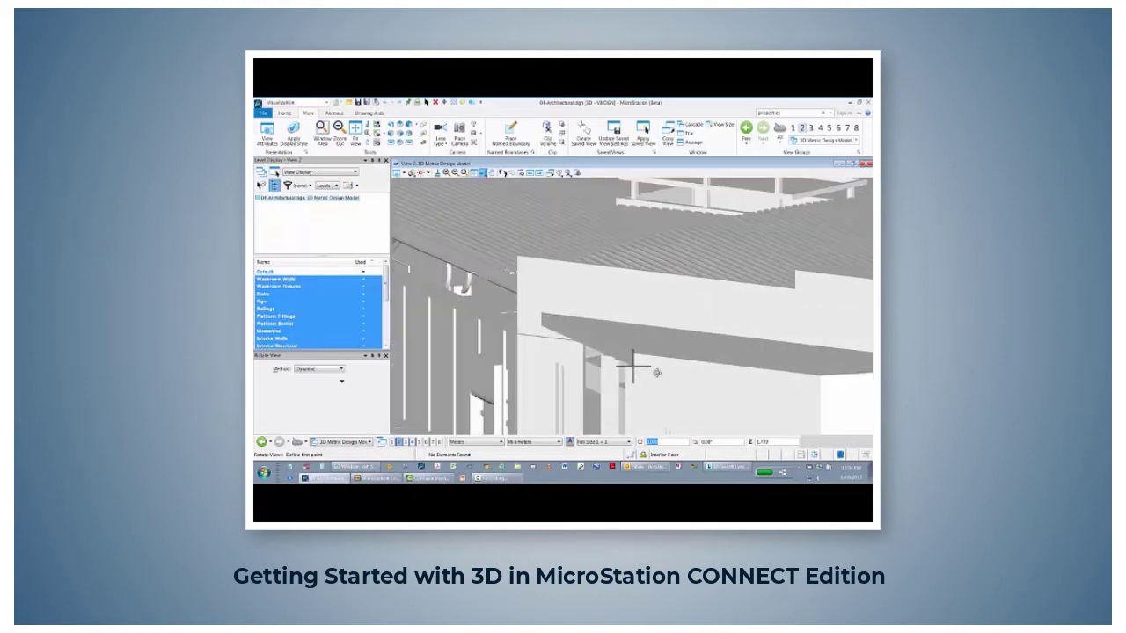
{"action": "left_click", "coordinate": [633, 366]}
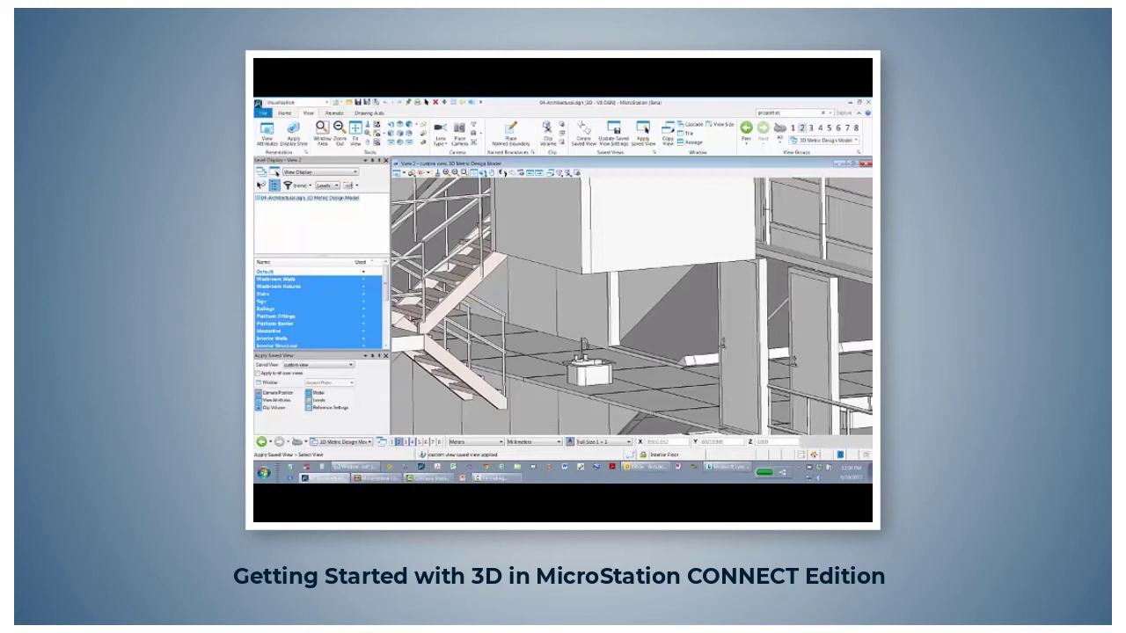
Set View 2 to the Top, Front and Right standard views in turn to compare the ACS triad's orientation
{"action": "left_click", "coordinate": [485, 172]}
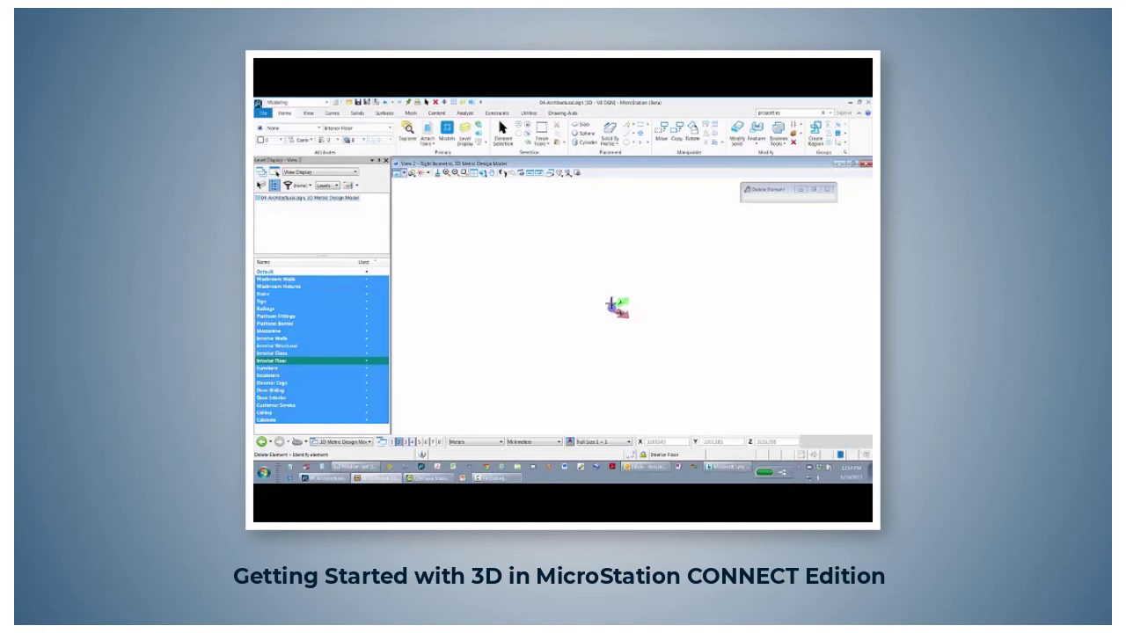
{"action": "left_click", "coordinate": [427, 174]}
{"action": "left_click", "coordinate": [308, 113]}
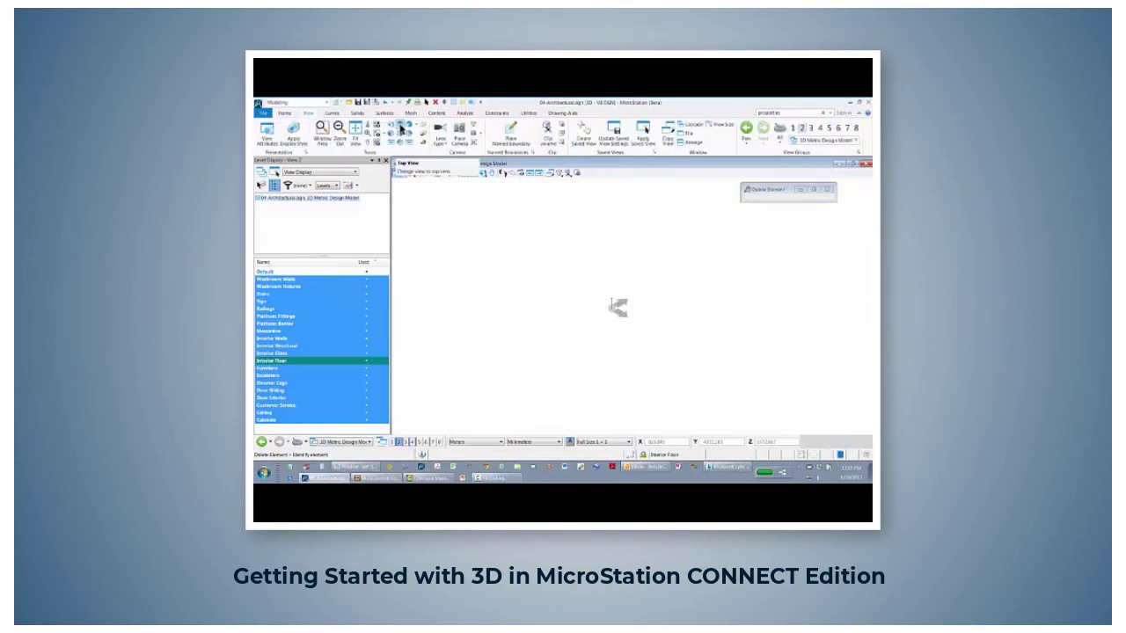
{"action": "left_click", "coordinate": [400, 127]}
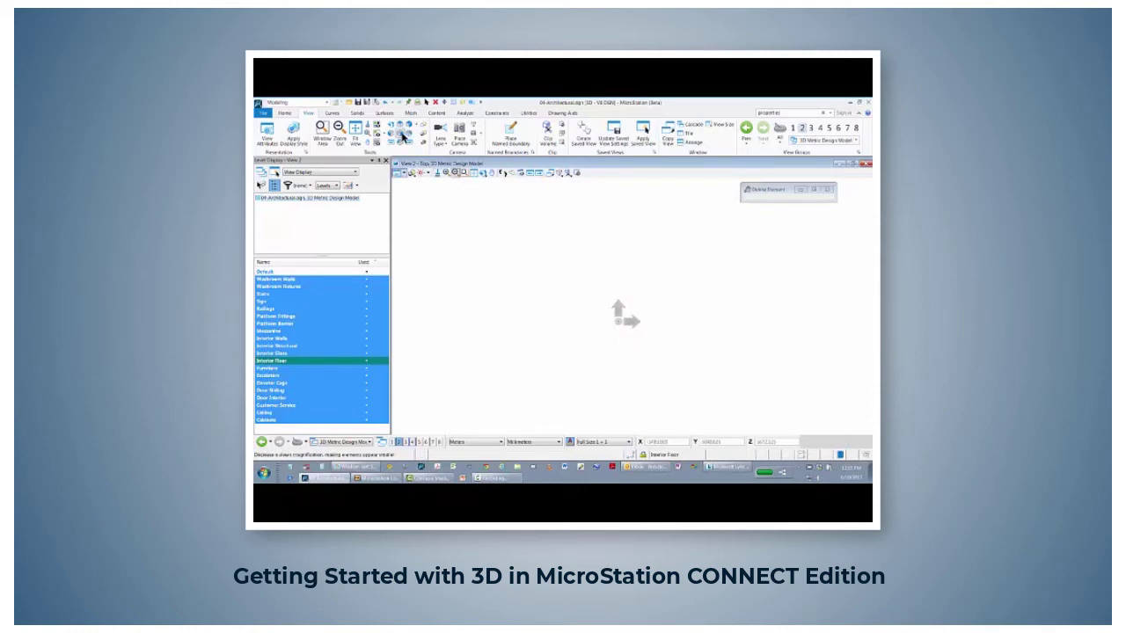
{"action": "left_click", "coordinate": [400, 134]}
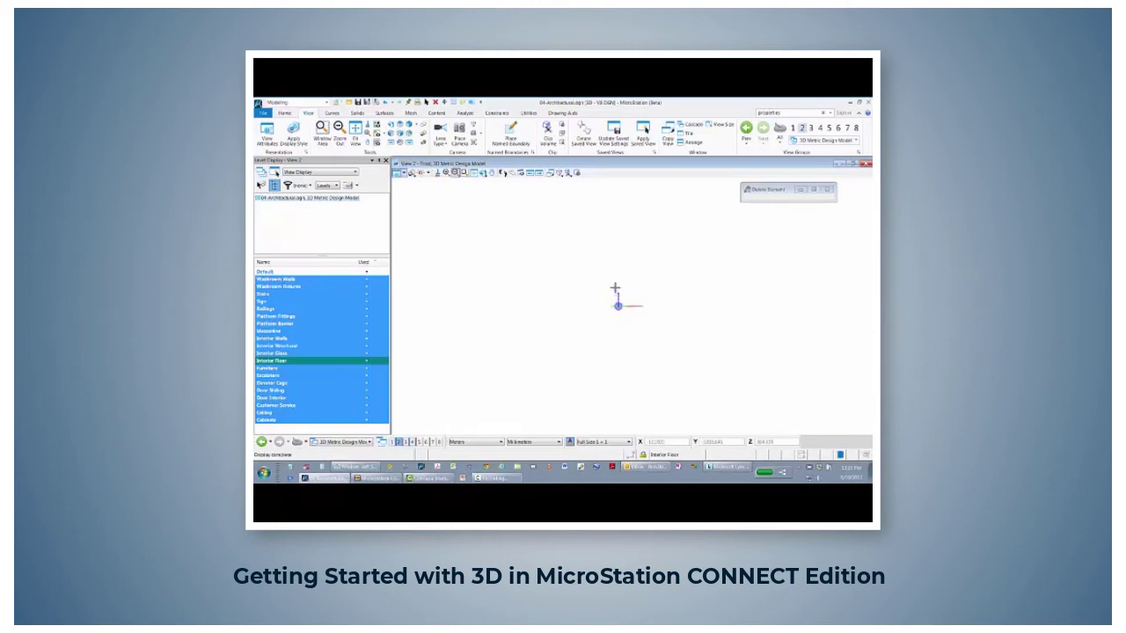
{"action": "left_click", "coordinate": [411, 134]}
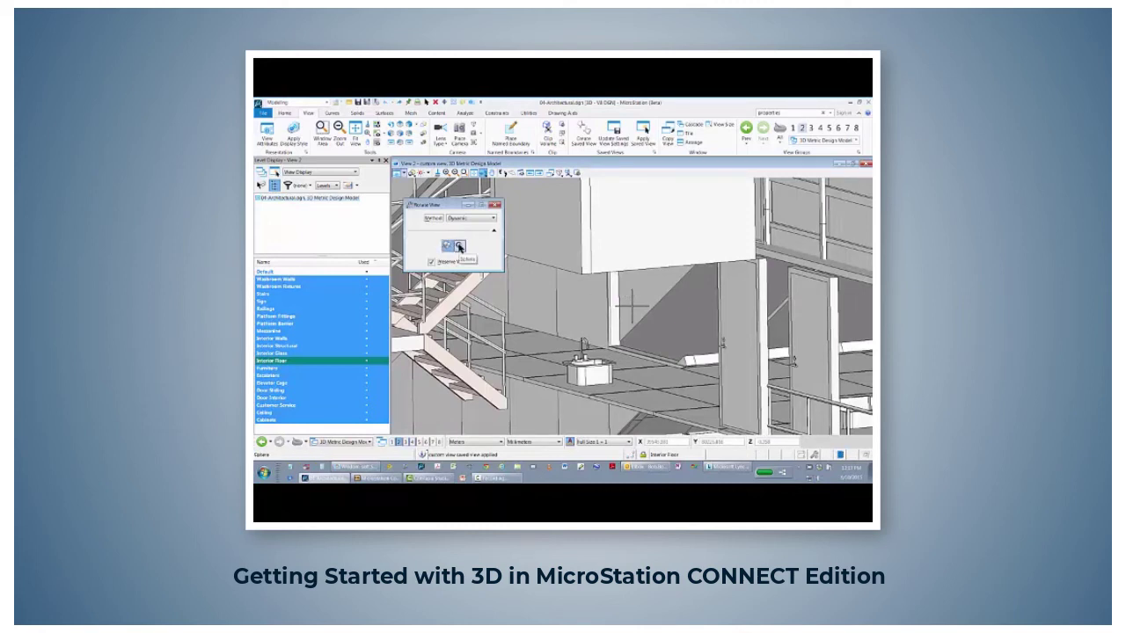
Switch the dynamic Rotate View control to Sphere and adjust the sphere's size and transparency
{"action": "left_click", "coordinate": [459, 247]}
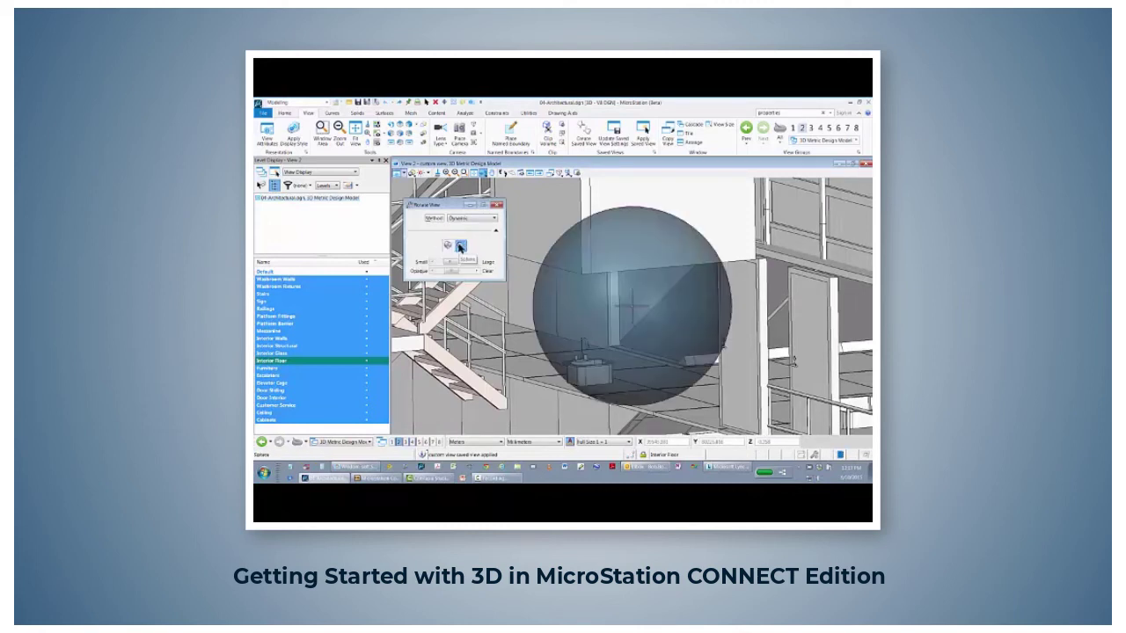
{"action": "left_click", "coordinate": [458, 272]}
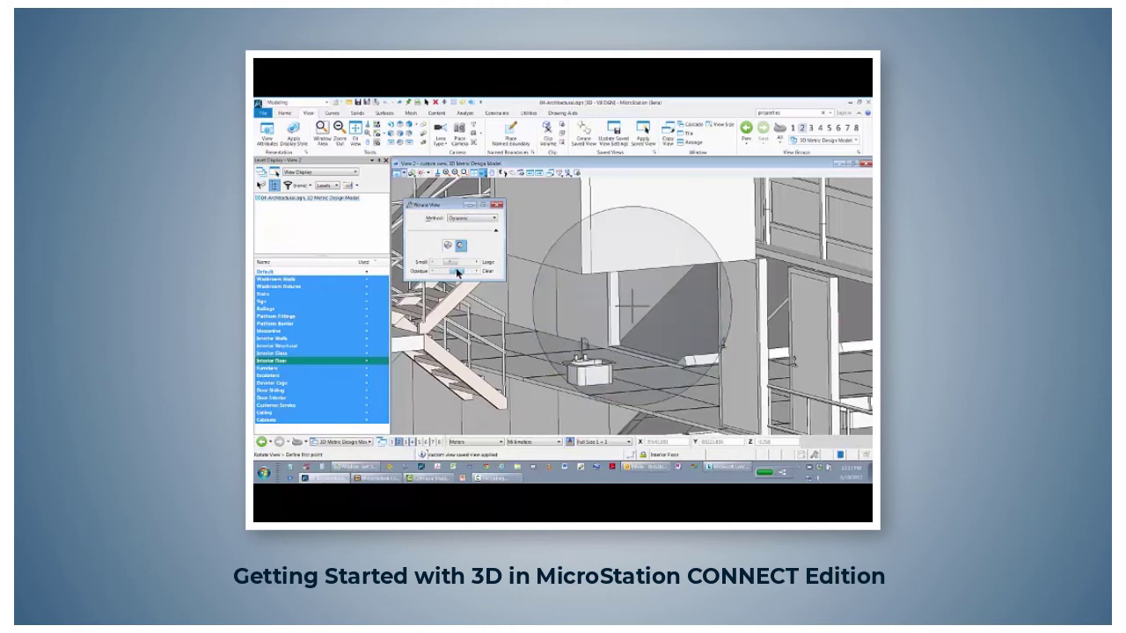
{"action": "left_click", "coordinate": [455, 274]}
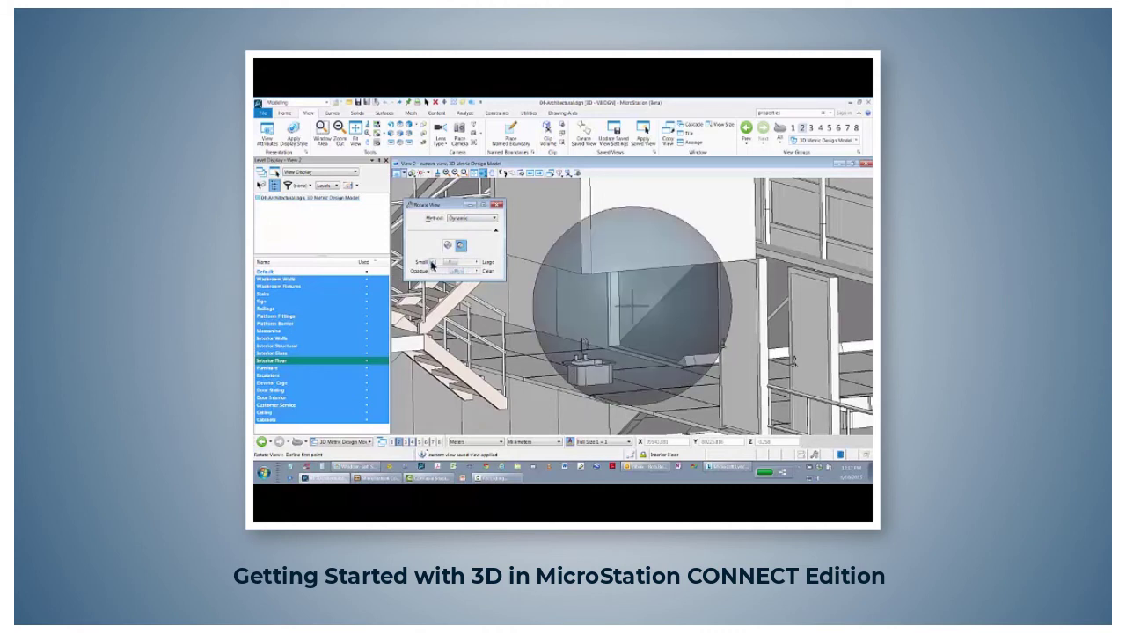
{"action": "left_click_drag", "start_coordinate": [442, 265], "coordinate": [447, 267]}
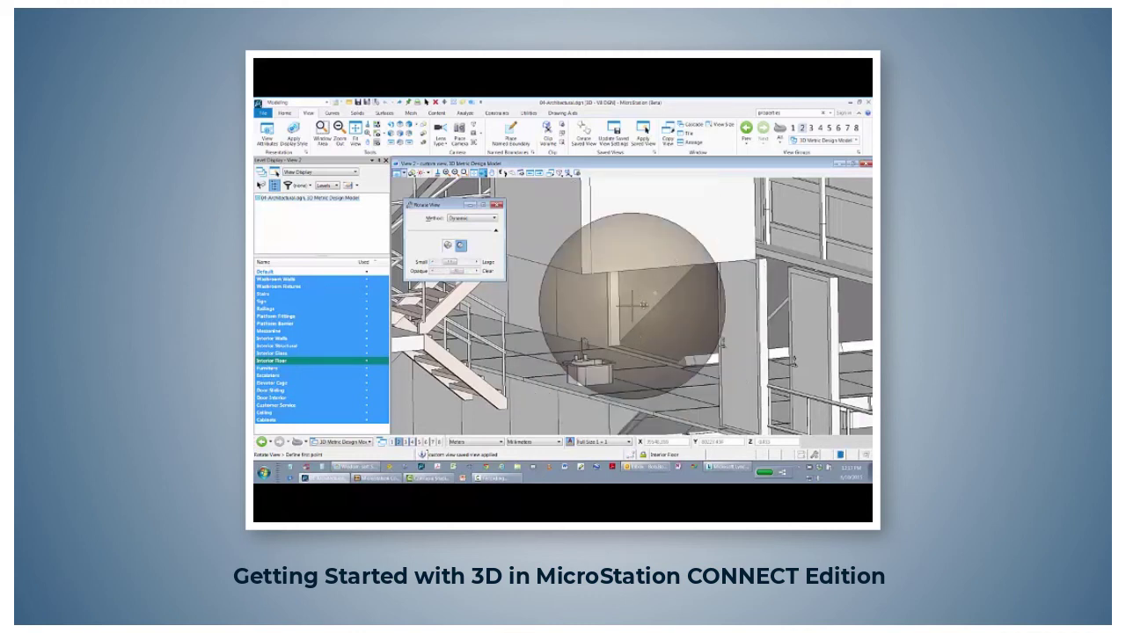
Rotate the interior view with the sphere to look at the sink, stairs and floor from different angles
{"action": "left_click", "coordinate": [631, 306]}
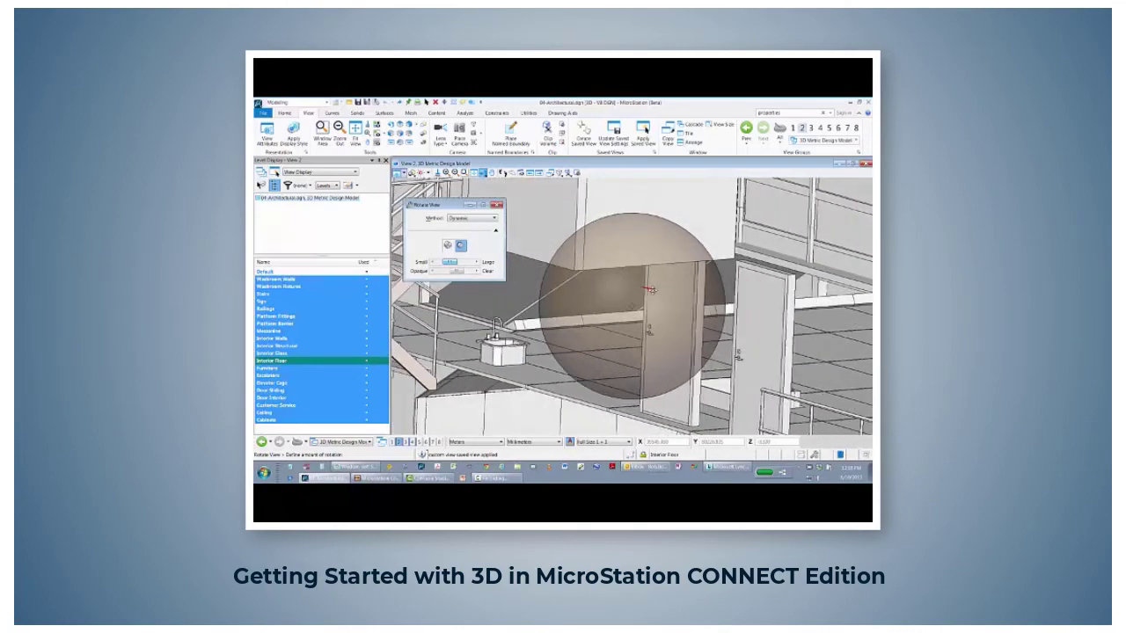
{"action": "left_click", "coordinate": [633, 290]}
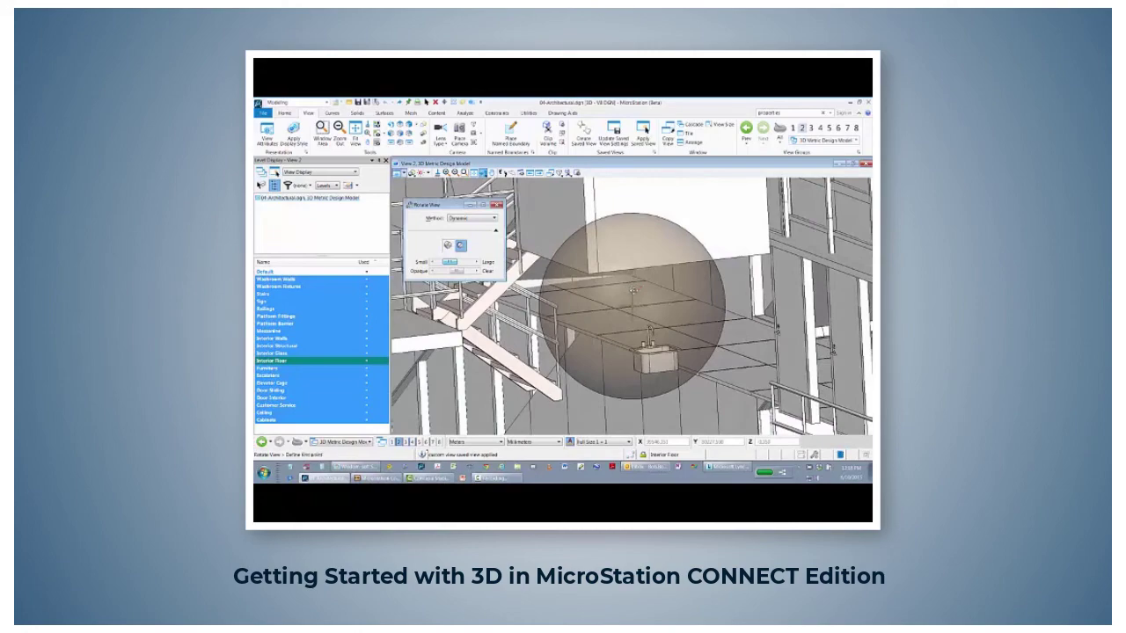
{"action": "left_click", "coordinate": [631, 389]}
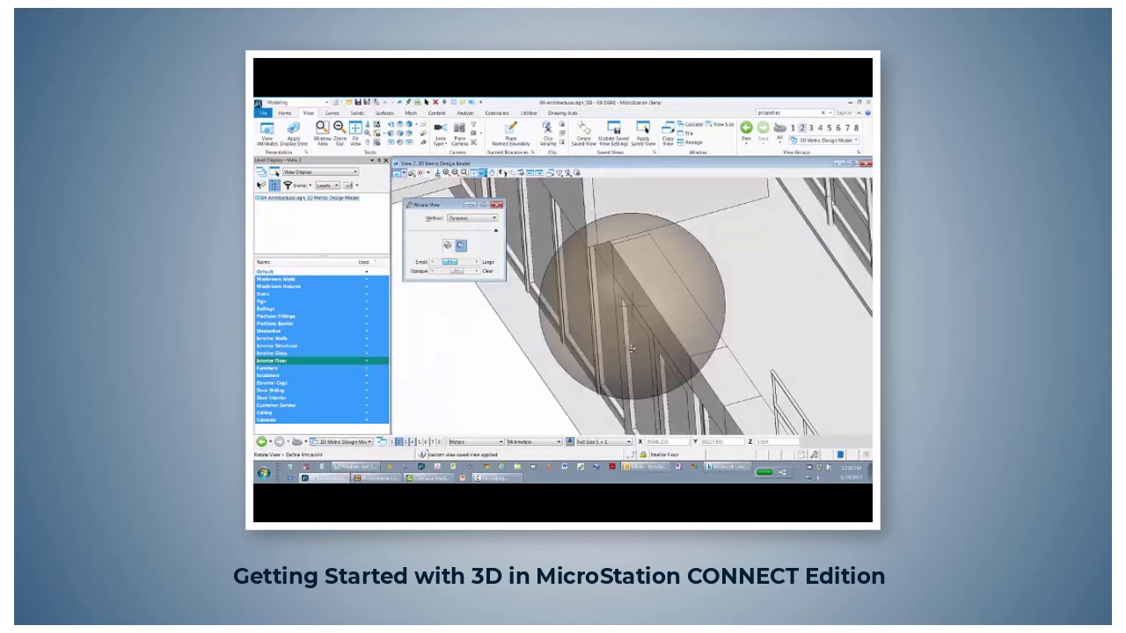
{"action": "left_click", "coordinate": [630, 356]}
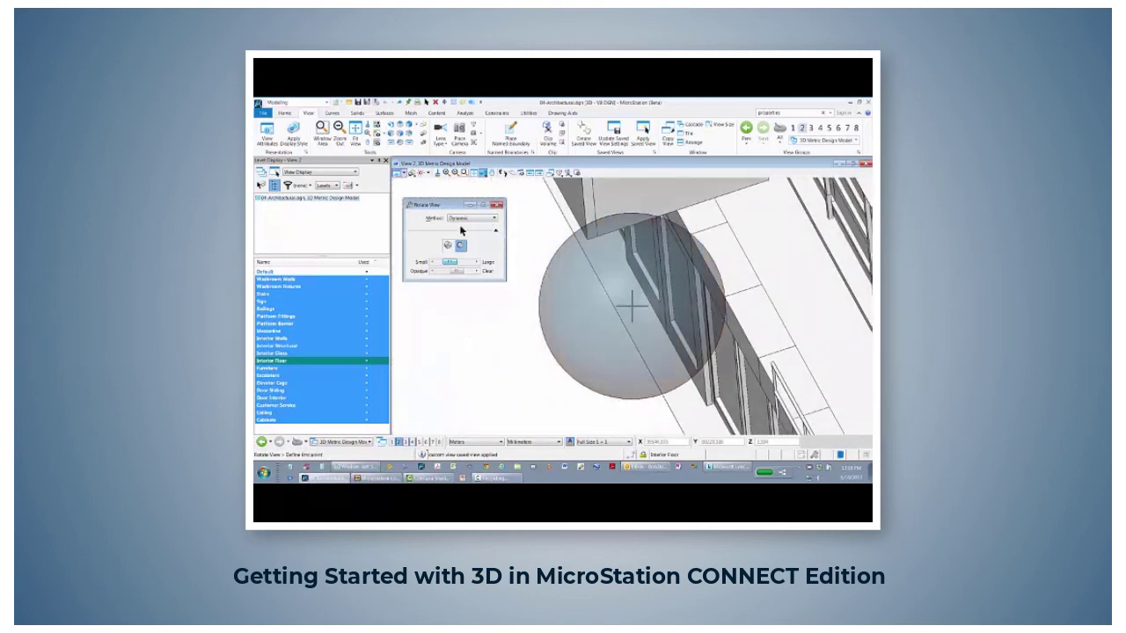
Switch dynamic Rotate View back from the sphere mode and toggle the Preserve World Up option
{"action": "left_click", "coordinate": [448, 247]}
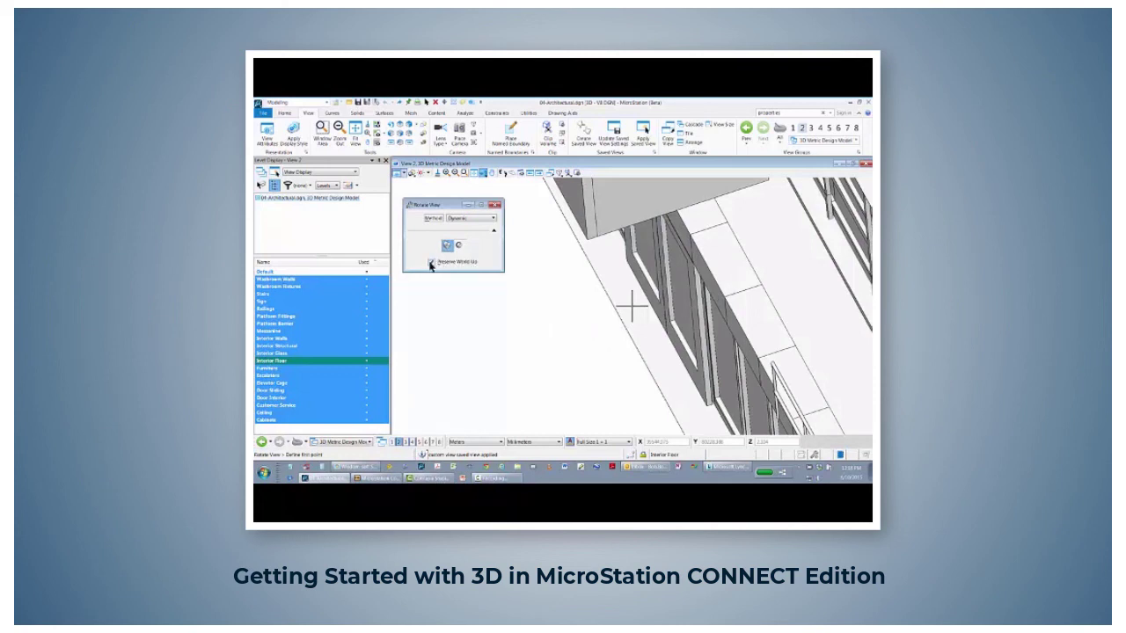
{"action": "left_click", "coordinate": [431, 263]}
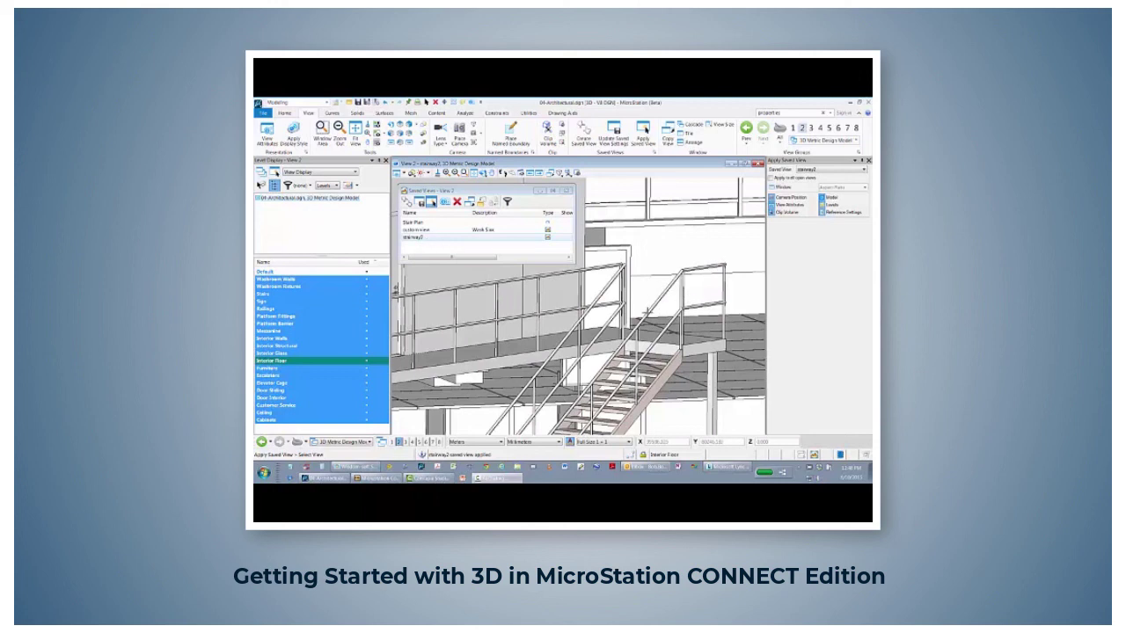
Apply the saved view "custom view" to View 2, followed by the saved view "stairway2"
{"action": "left_click", "coordinate": [421, 230]}
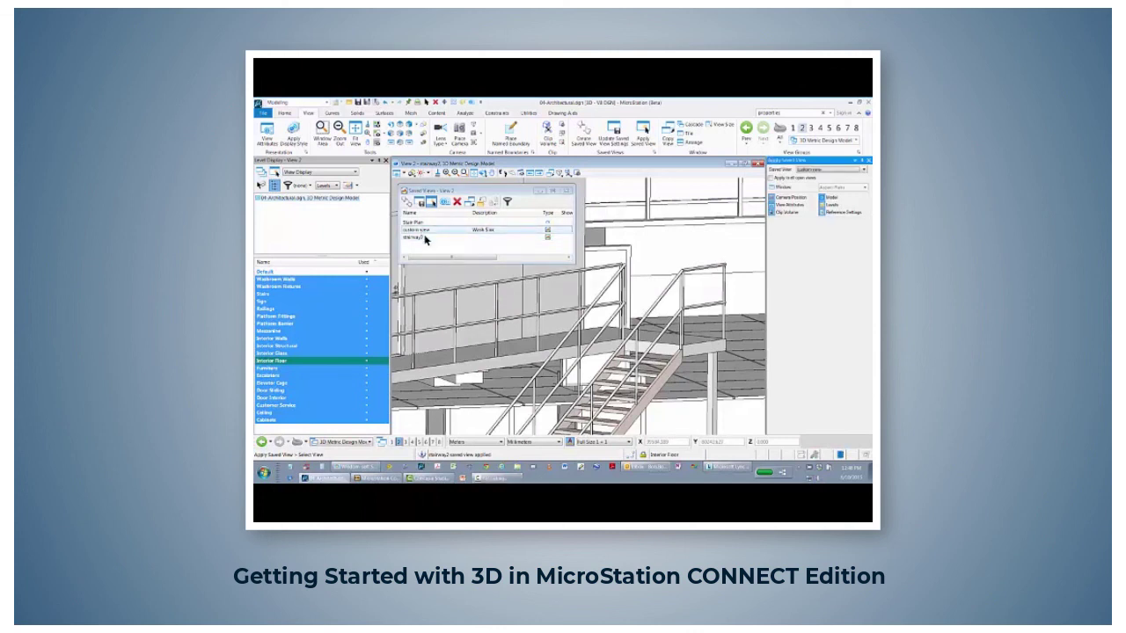
{"action": "left_click", "coordinate": [475, 331]}
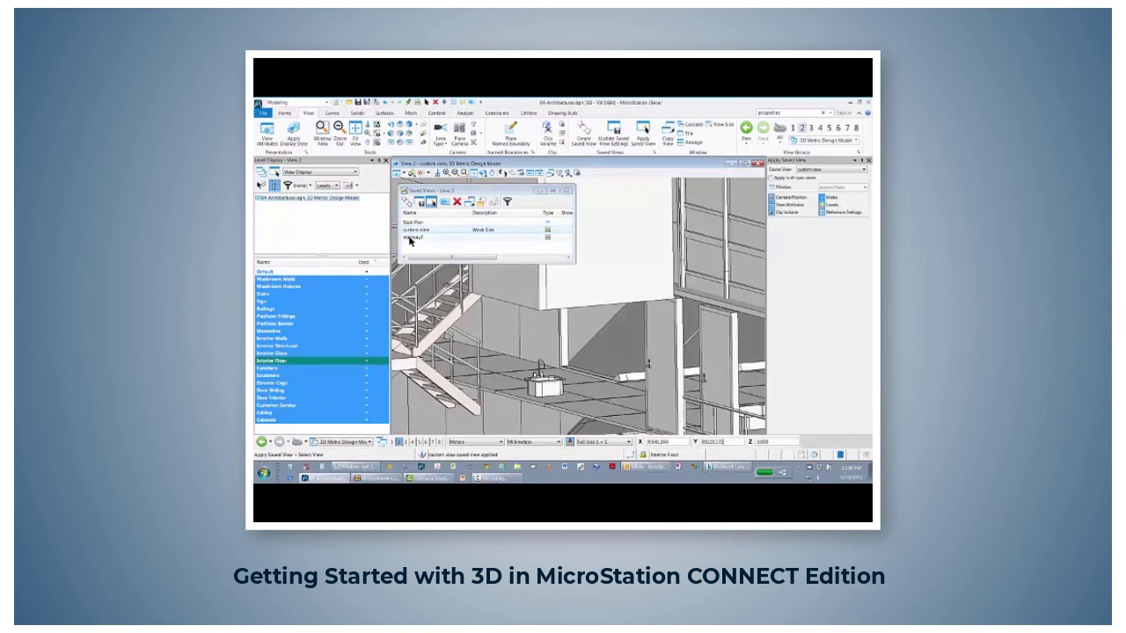
{"action": "left_click", "coordinate": [409, 240]}
{"action": "left_click", "coordinate": [410, 238]}
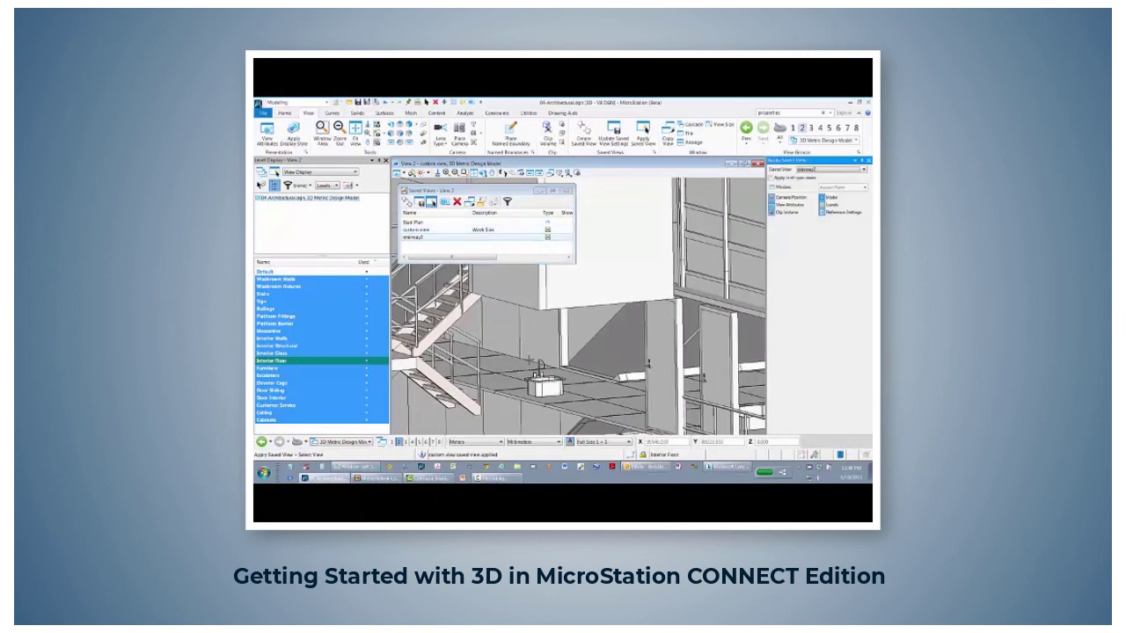
{"action": "left_click", "coordinate": [528, 360]}
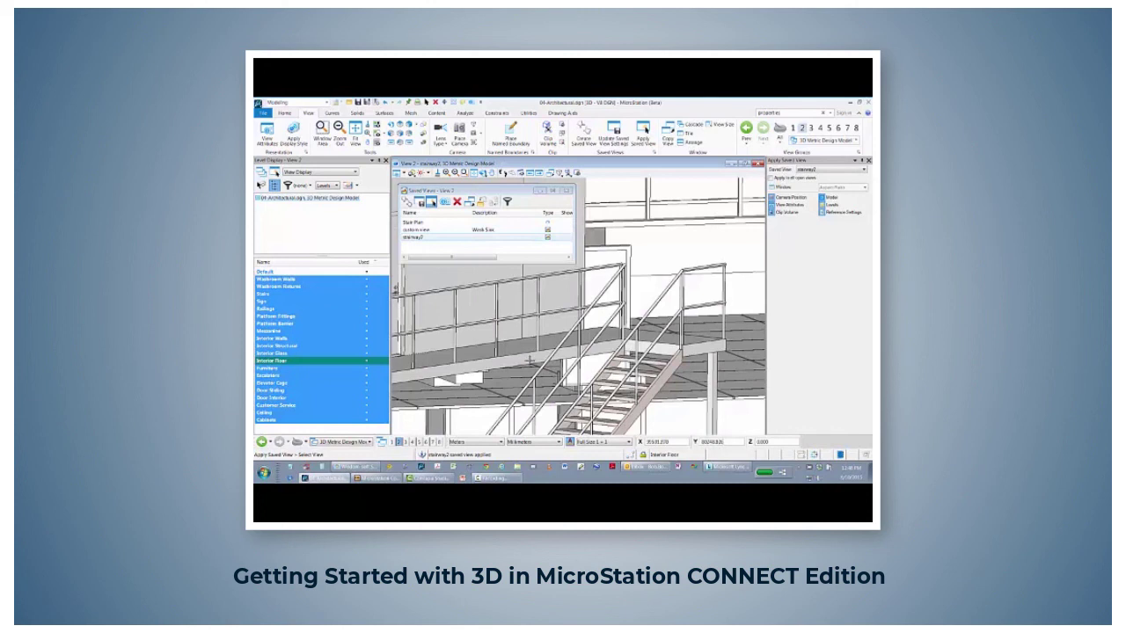